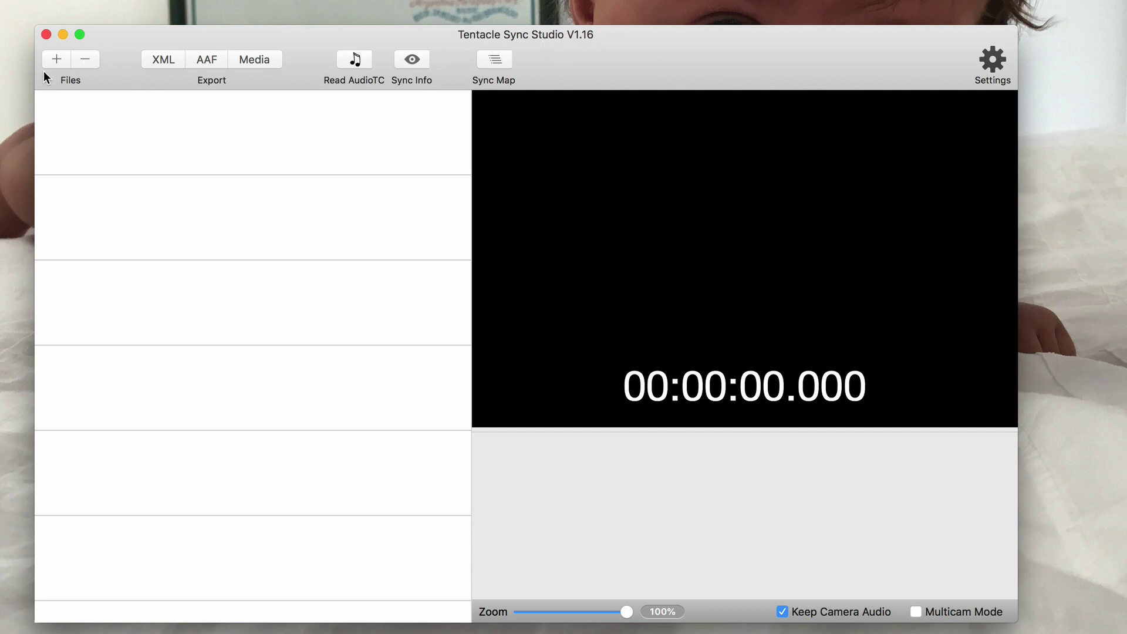
# Step: Import ZOOM0004_LR.WAV, ZOOM0004_Tr1.WAV, ZOOM0004_Tr2.WAV and A001_07271506_C007.mov from the MediaToSync folder
pyautogui.click(58, 62)
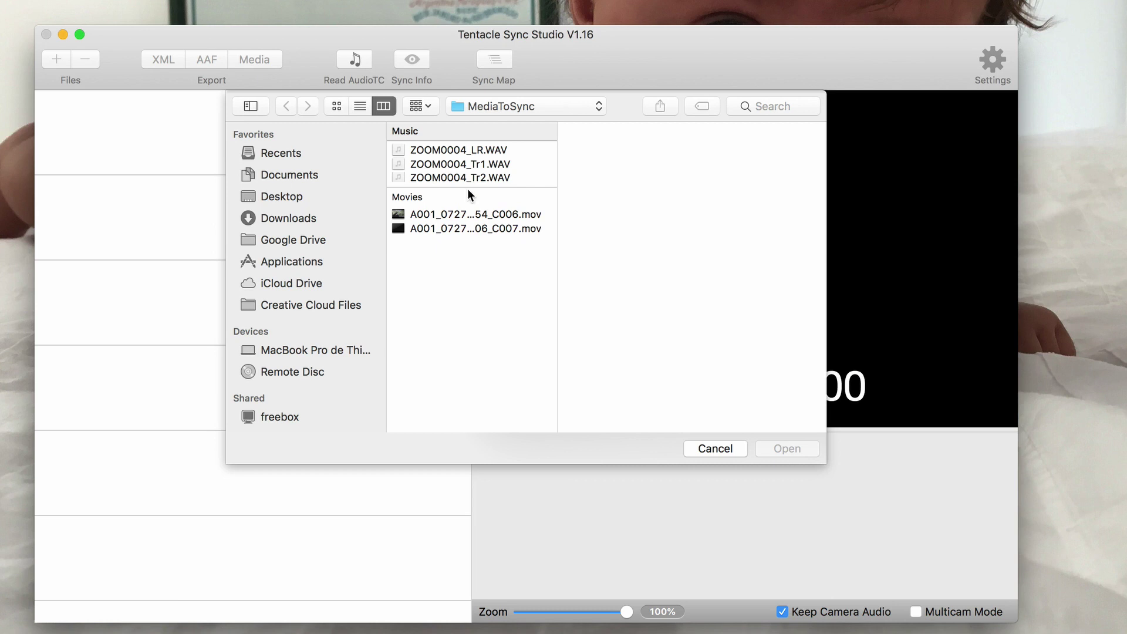
pyautogui.click(470, 230)
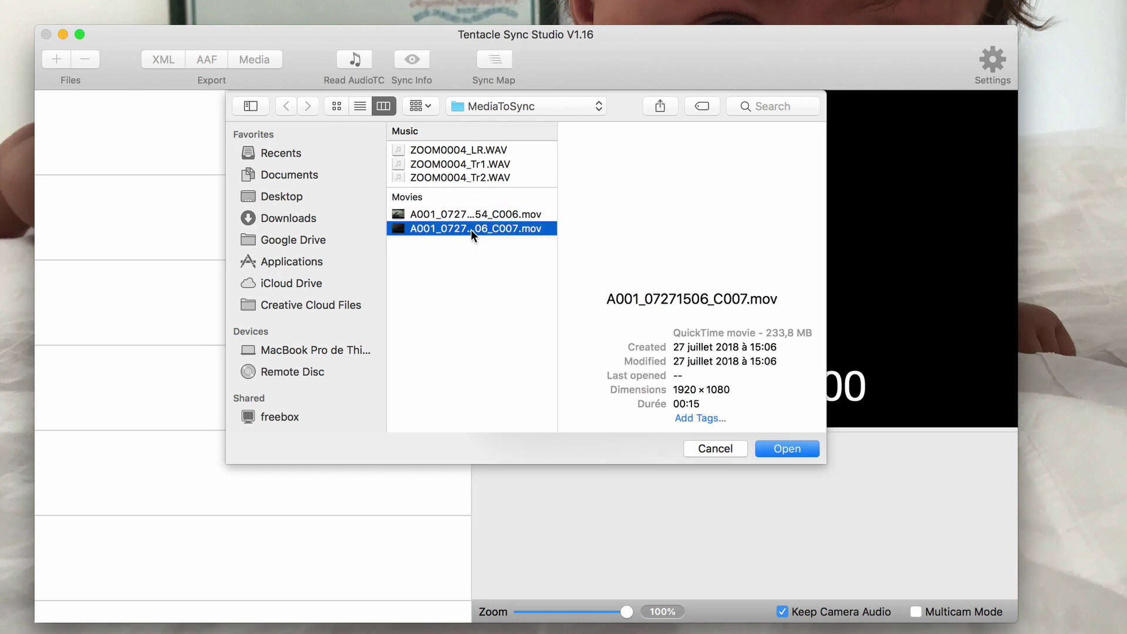
pyautogui.click(464, 152)
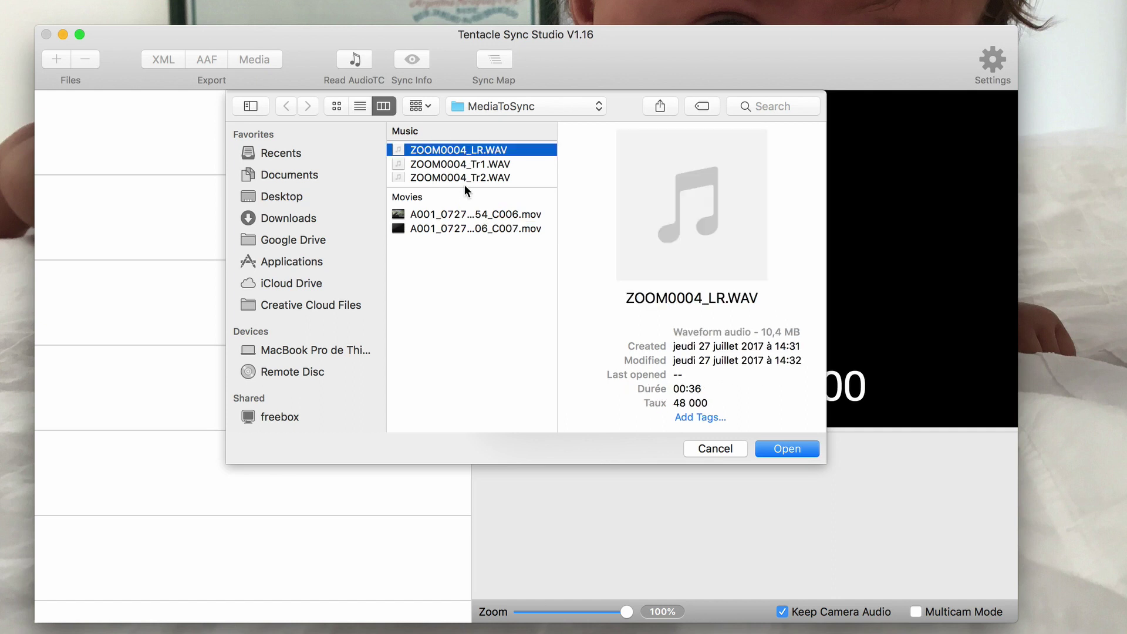
pyautogui.keyDown('shift'); pyautogui.click(463, 183); pyautogui.keyUp('shift')
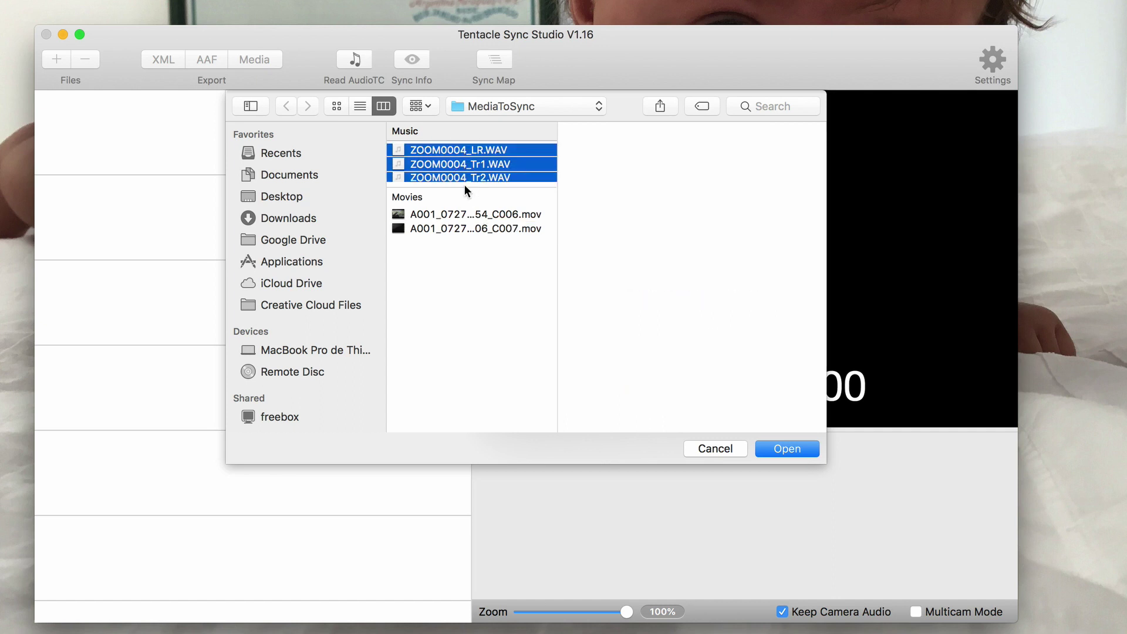
pyautogui.keyDown('super'); pyautogui.click(470, 227); pyautogui.keyUp('super')
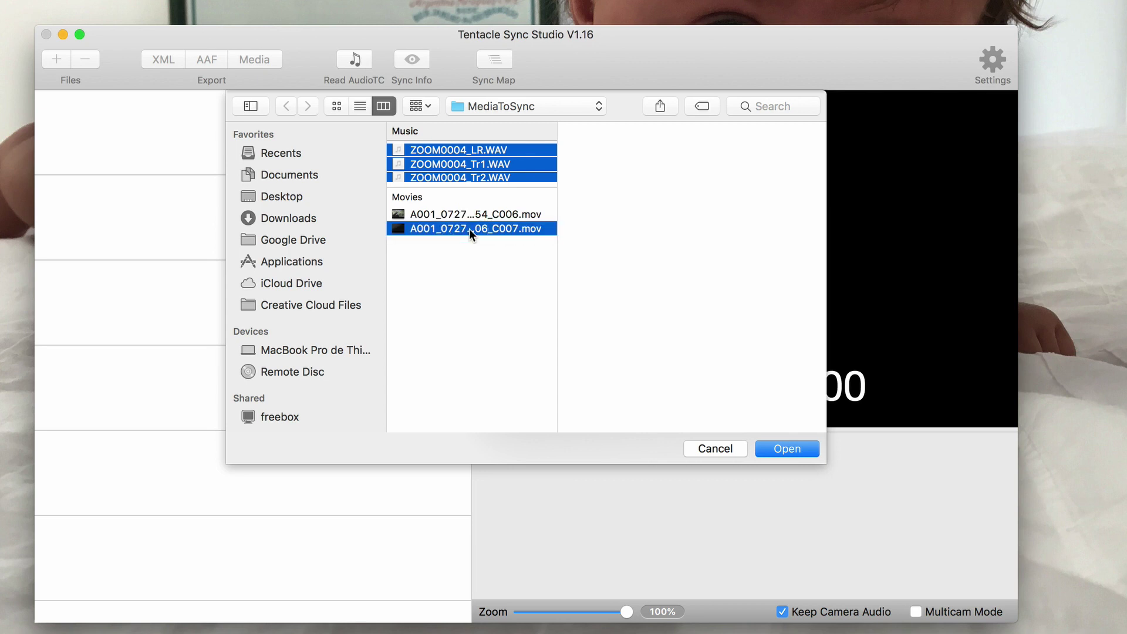
pyautogui.click(772, 448)
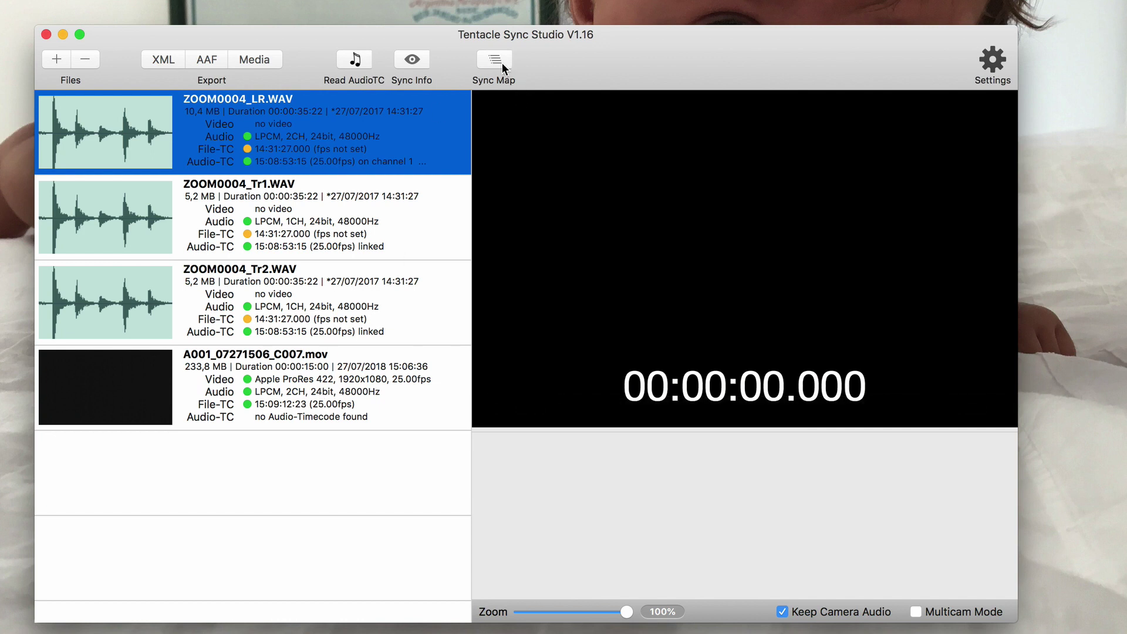
# Step: Generate the sync map for the imported files and check how the video clip aligns with the ZOOM0004 audio tracks
pyautogui.click(501, 62)
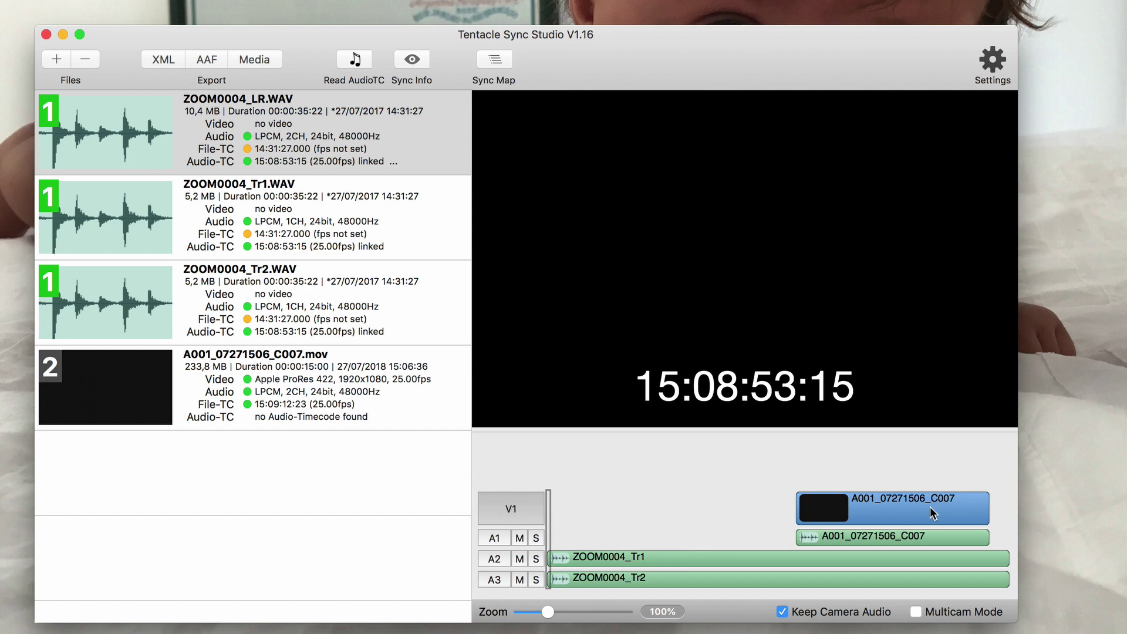
pyautogui.moveTo(803, 516)
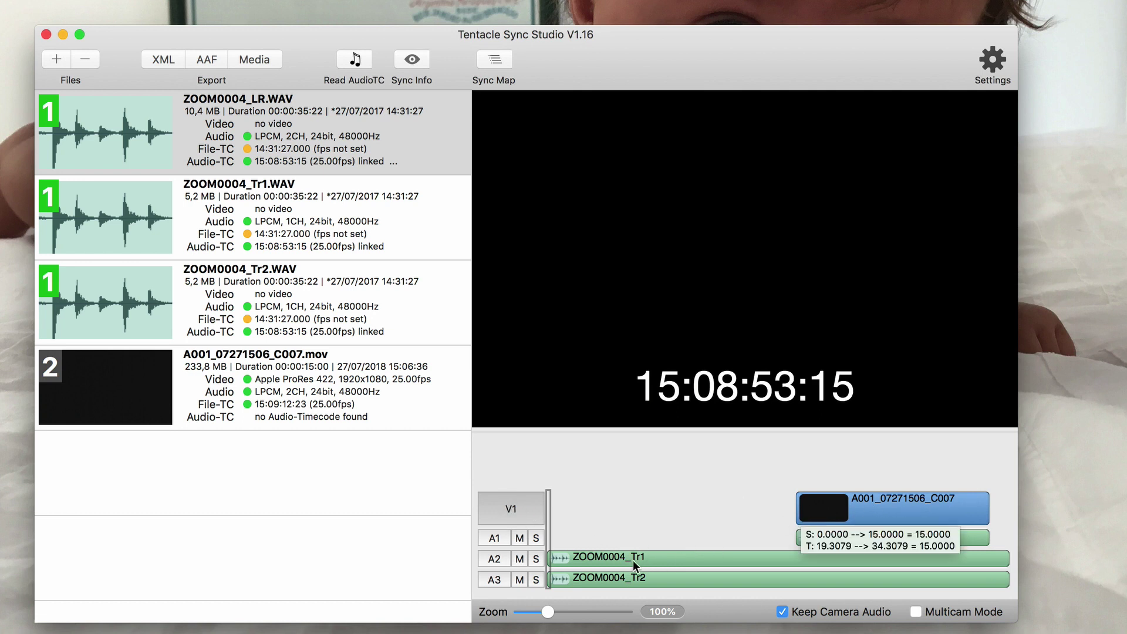
pyautogui.moveTo(592, 561)
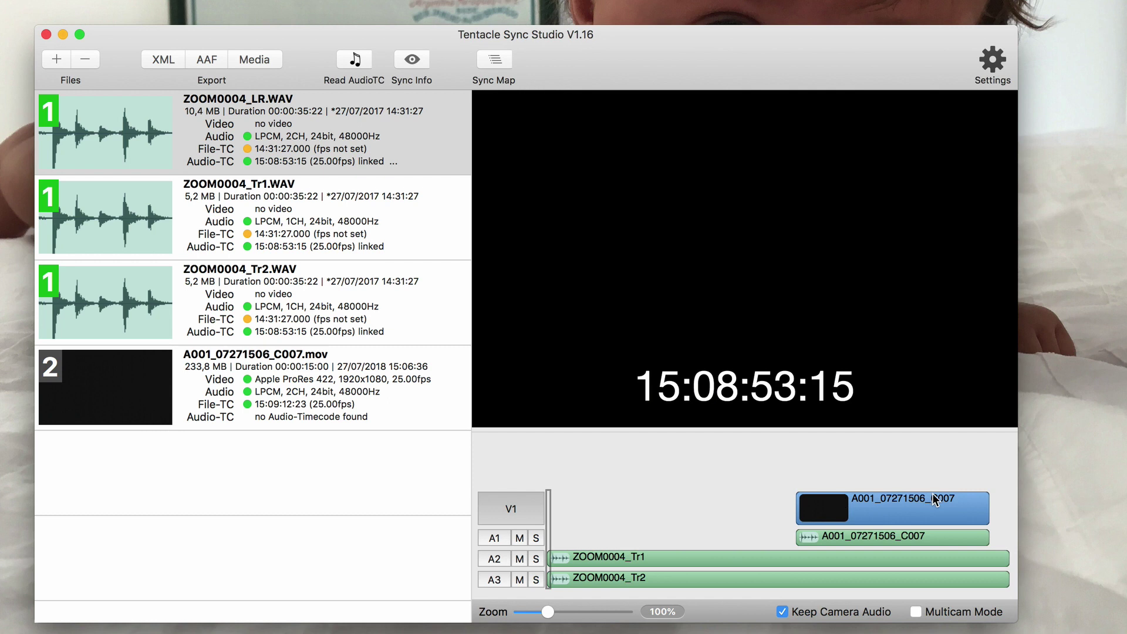
pyautogui.moveTo(918, 537)
# Step: Export the media as Synchronized Quicktime Movies to MediaToSync, with original video and PCM audio passed through
pyautogui.click(262, 58)
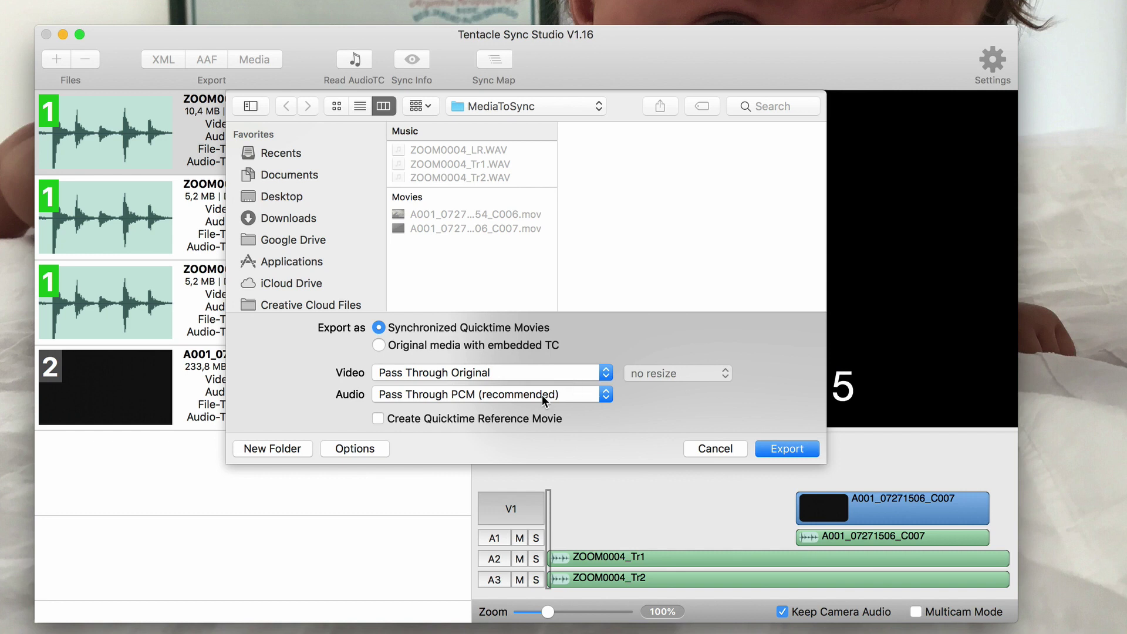
pyautogui.click(786, 449)
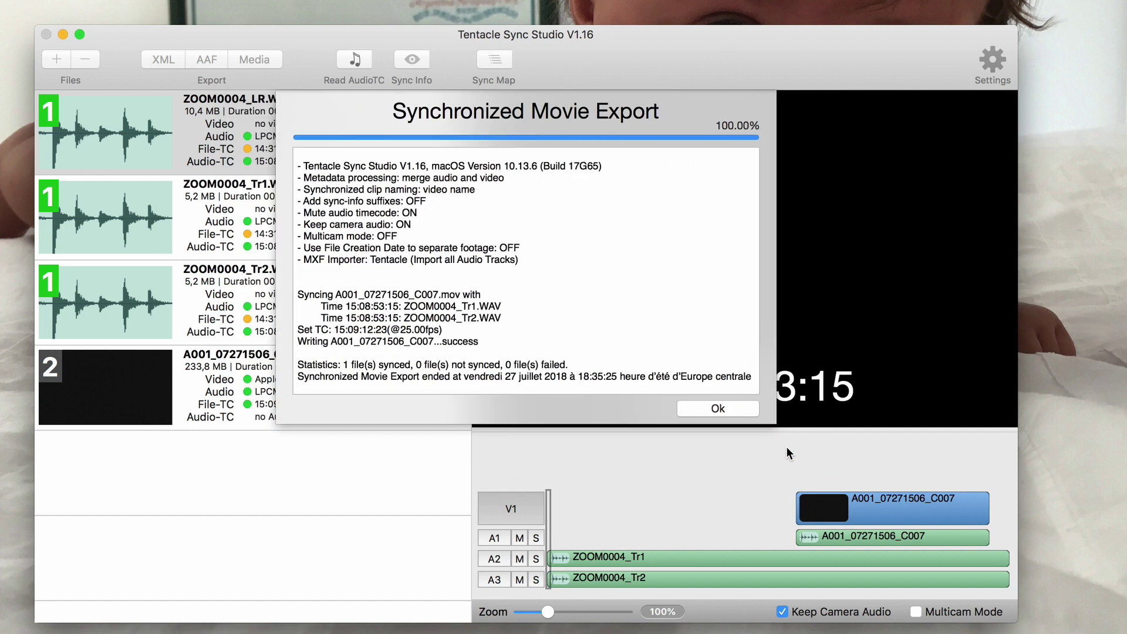
pyautogui.click(718, 408)
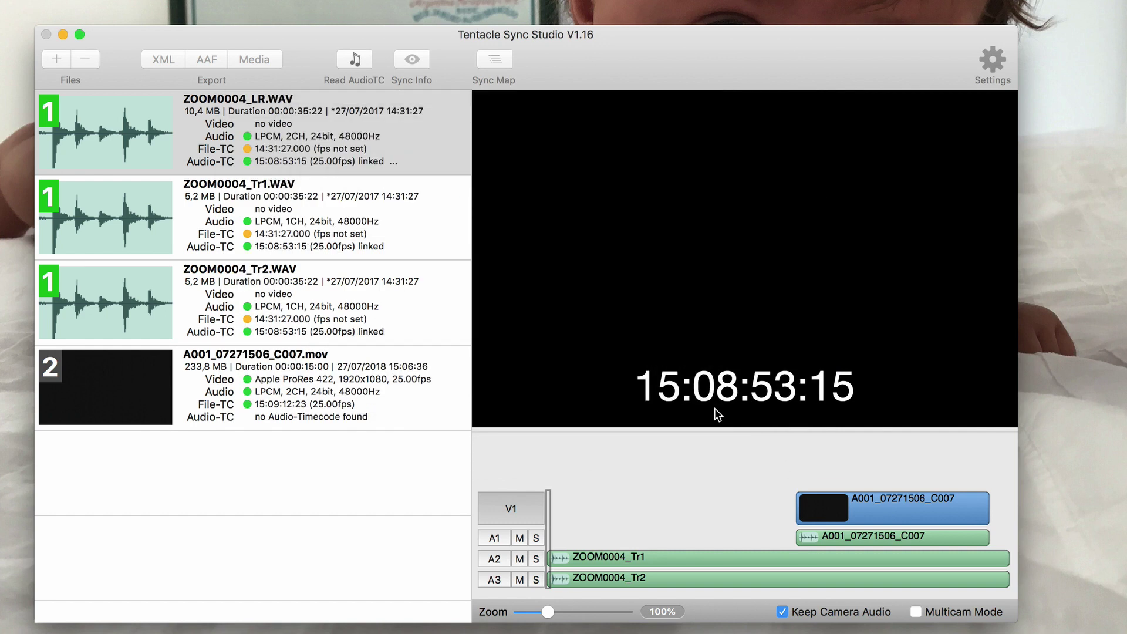
# Step: Switch to DaVinci Resolve and add A001_07271506_C007.mov and A001_07271506_C007_tentacle001.mov to the media pool
pyautogui.click(63, 34)
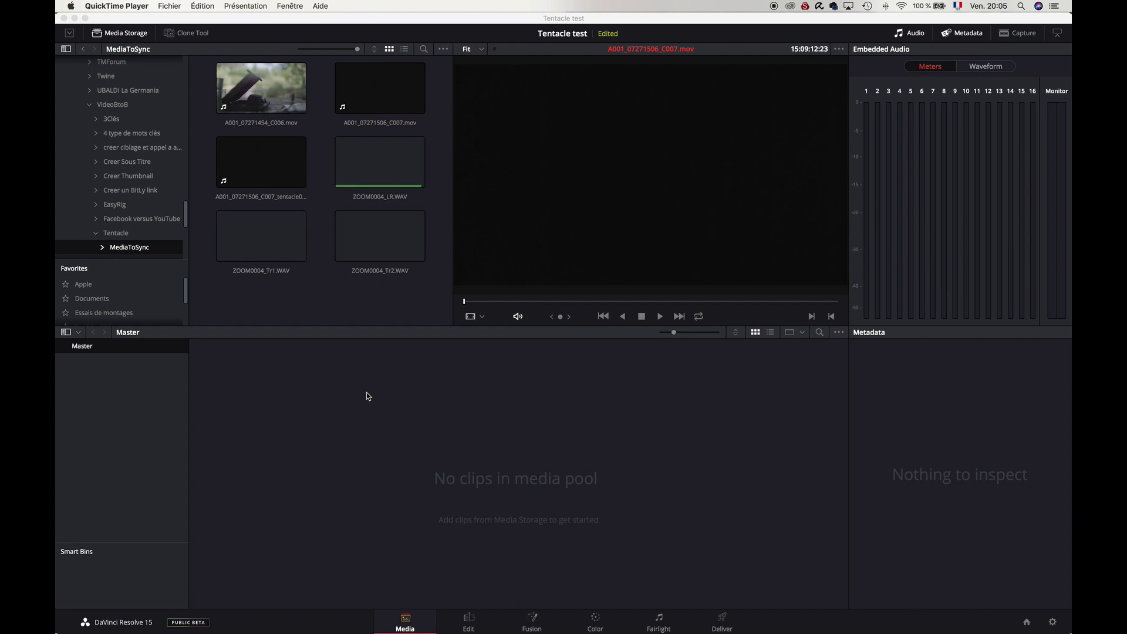
pyautogui.click(386, 105)
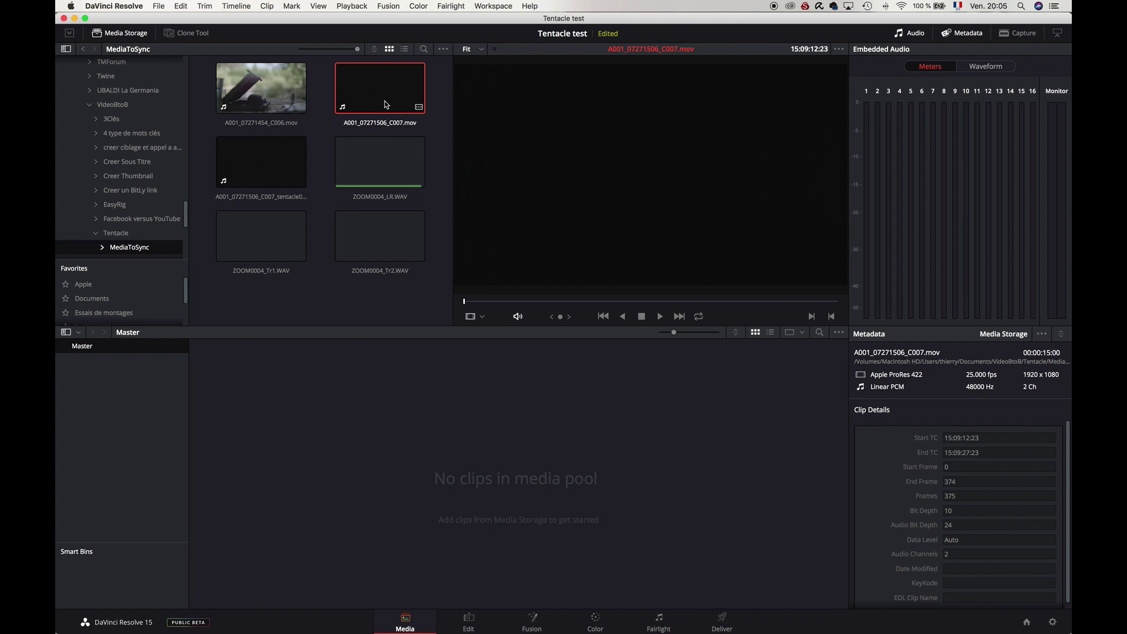
pyautogui.rightClick(386, 105)
pyautogui.click(403, 113)
pyautogui.click(269, 157)
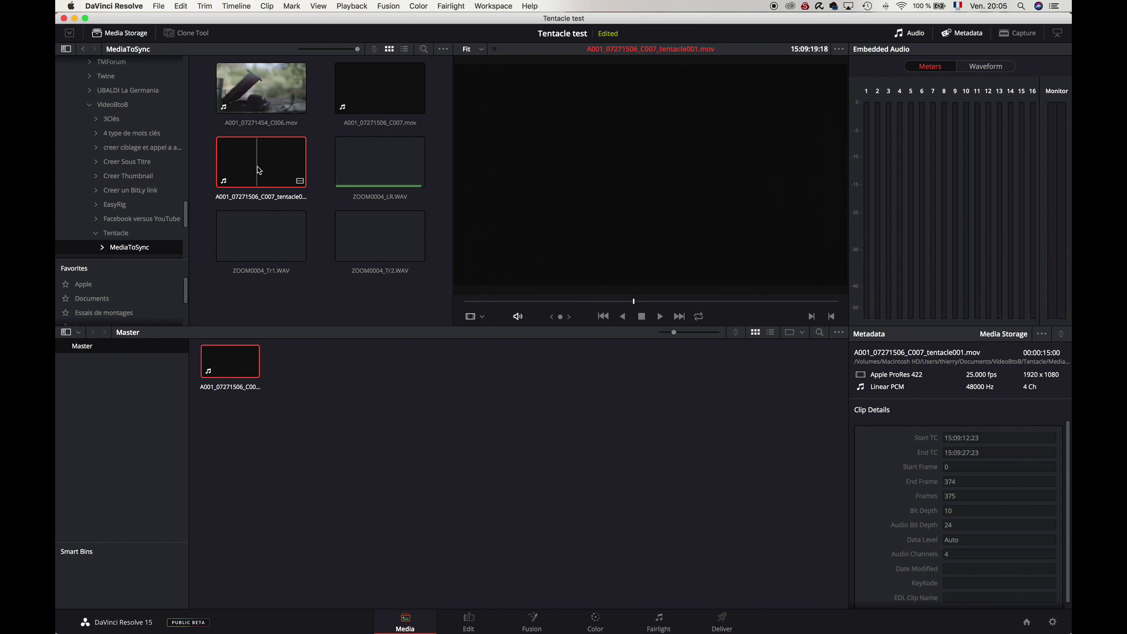
pyautogui.rightClick(259, 170)
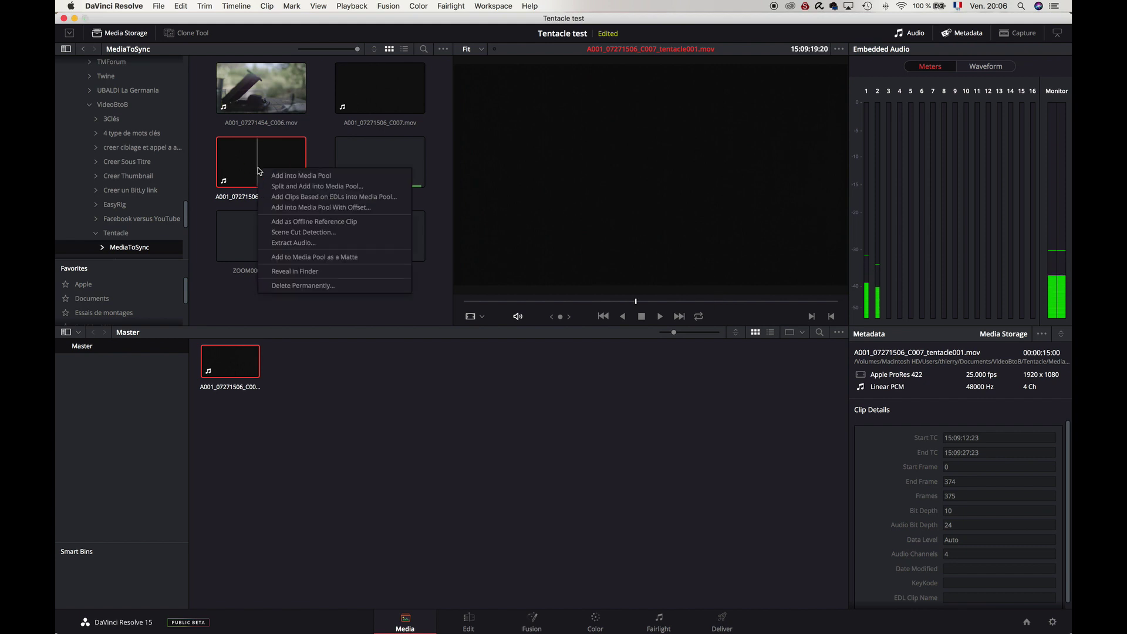
pyautogui.click(285, 176)
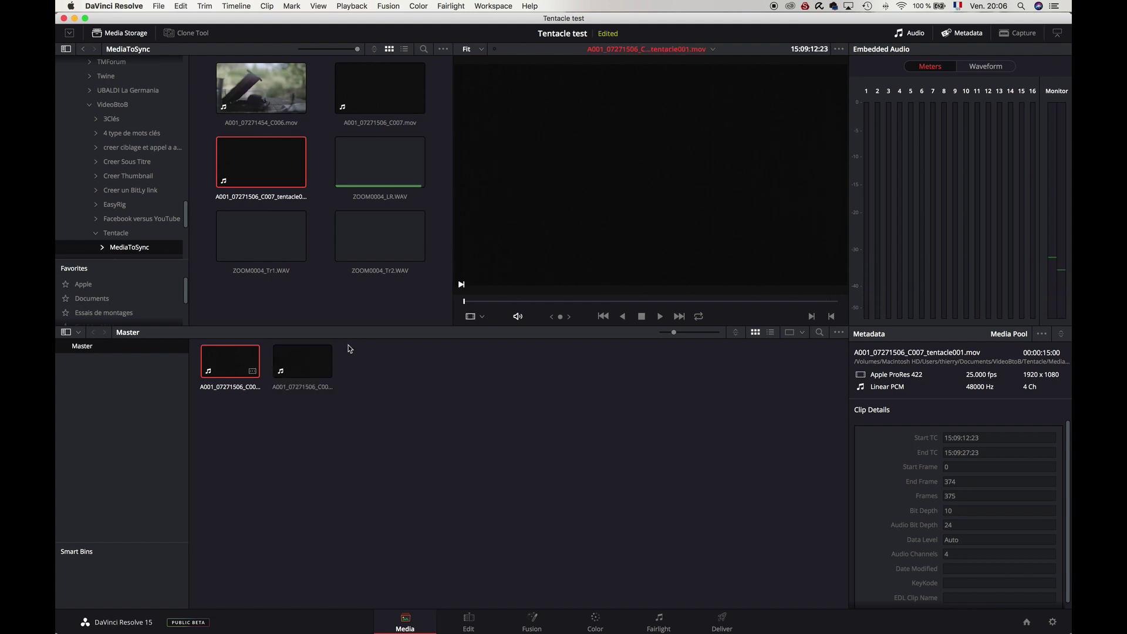
# Step: Enlarge the media pool thumbnails and review the audio channel attributes of A001_07271506_C007.mov
pyautogui.moveTo(674, 333); pyautogui.dragTo(705, 335)
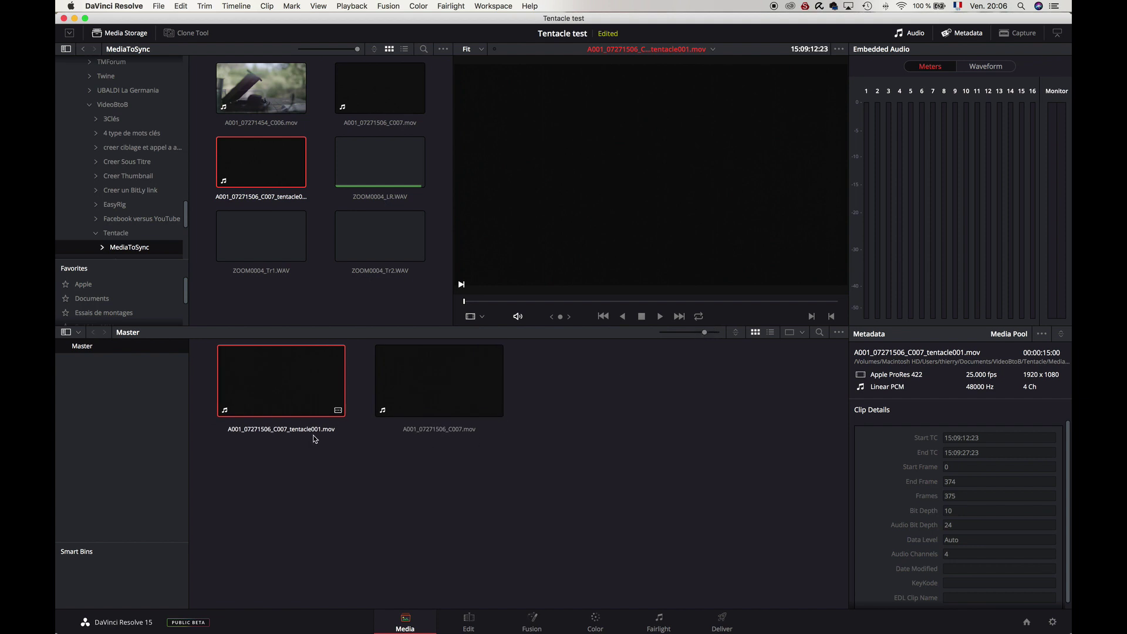
pyautogui.click(442, 407)
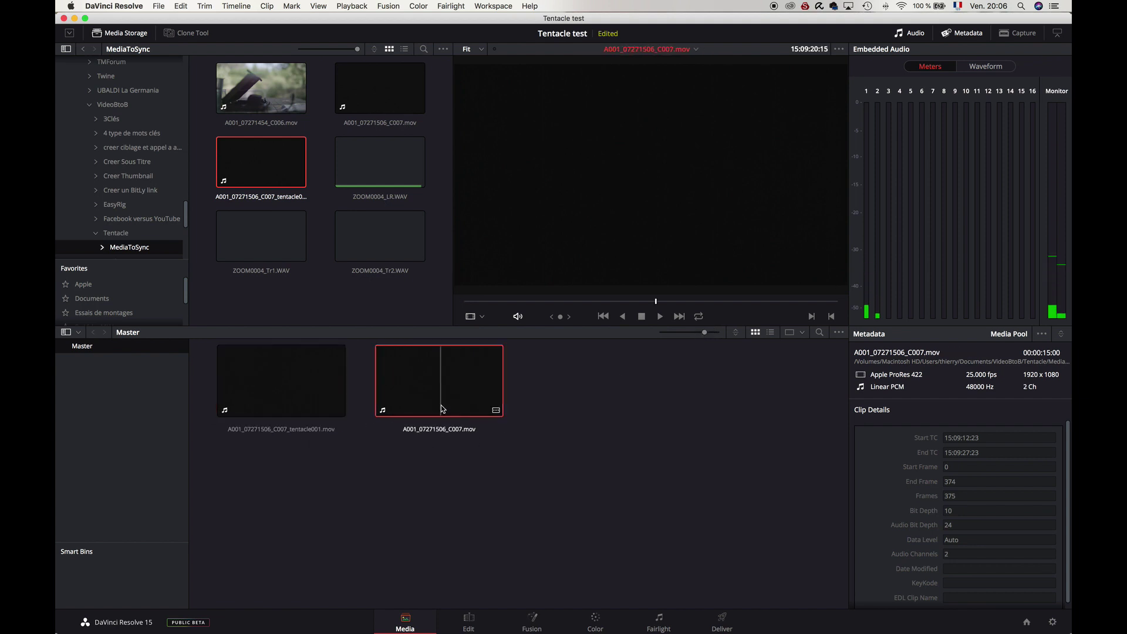
pyautogui.rightClick(442, 409)
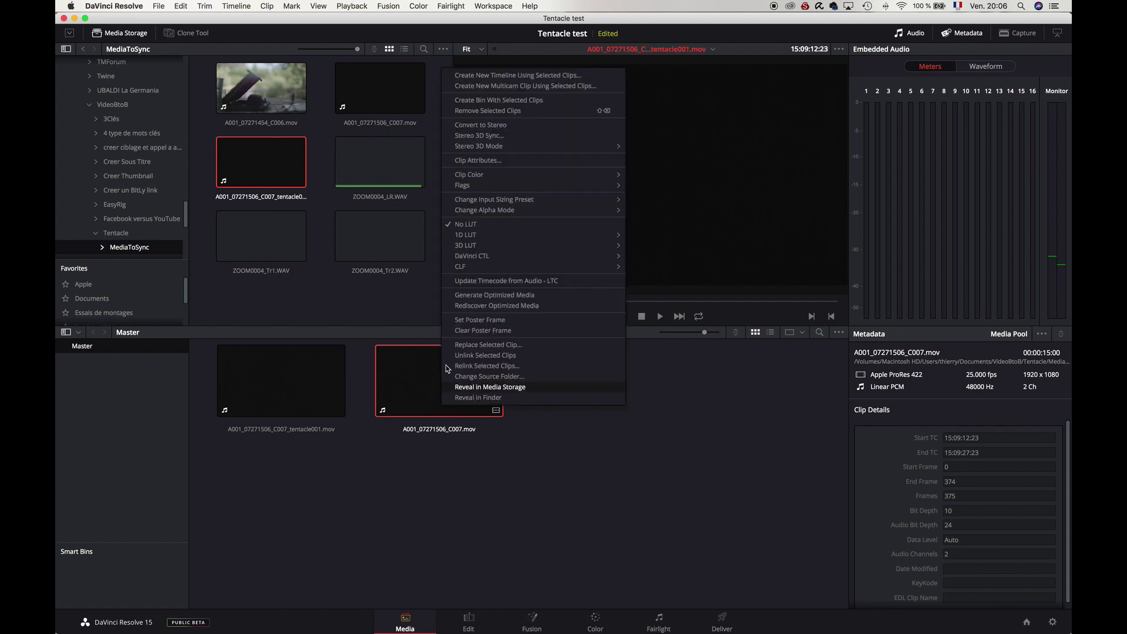
pyautogui.moveTo(468, 176)
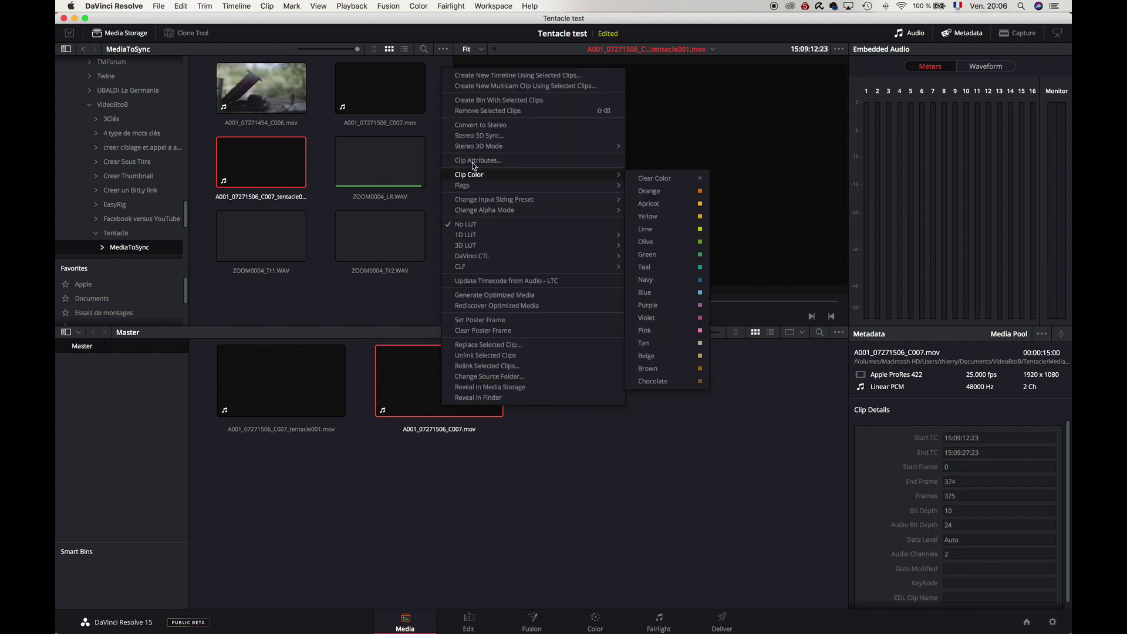
pyautogui.click(474, 161)
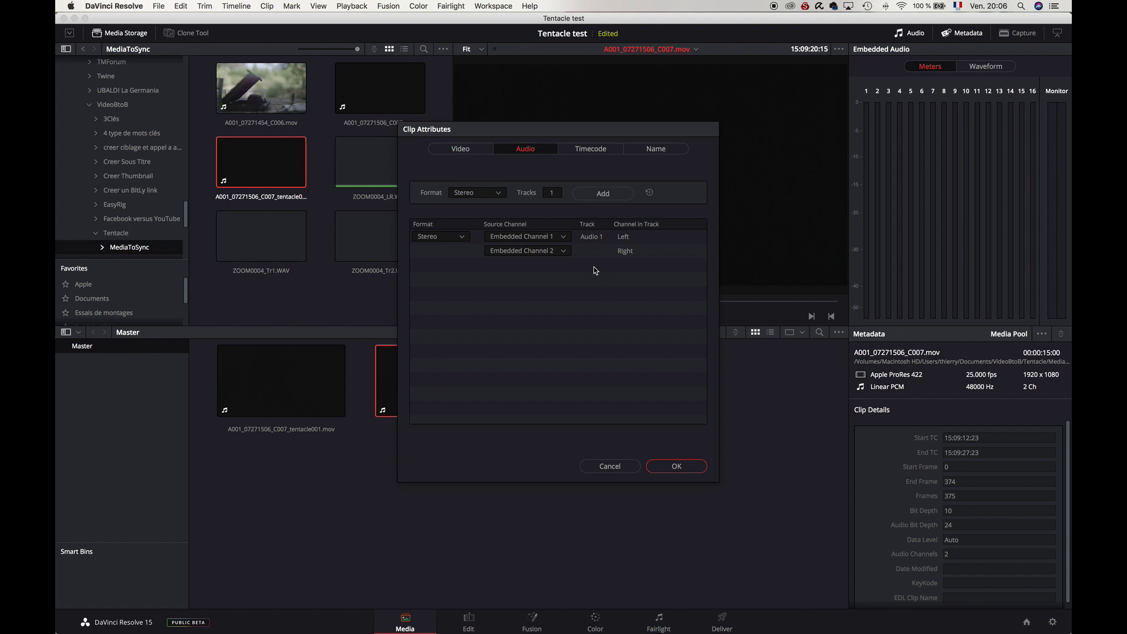
pyautogui.click(616, 465)
# Step: Review the audio channel attributes of the synchronized clip A001_07271506_C007_tentacle001.mov
pyautogui.click(295, 382)
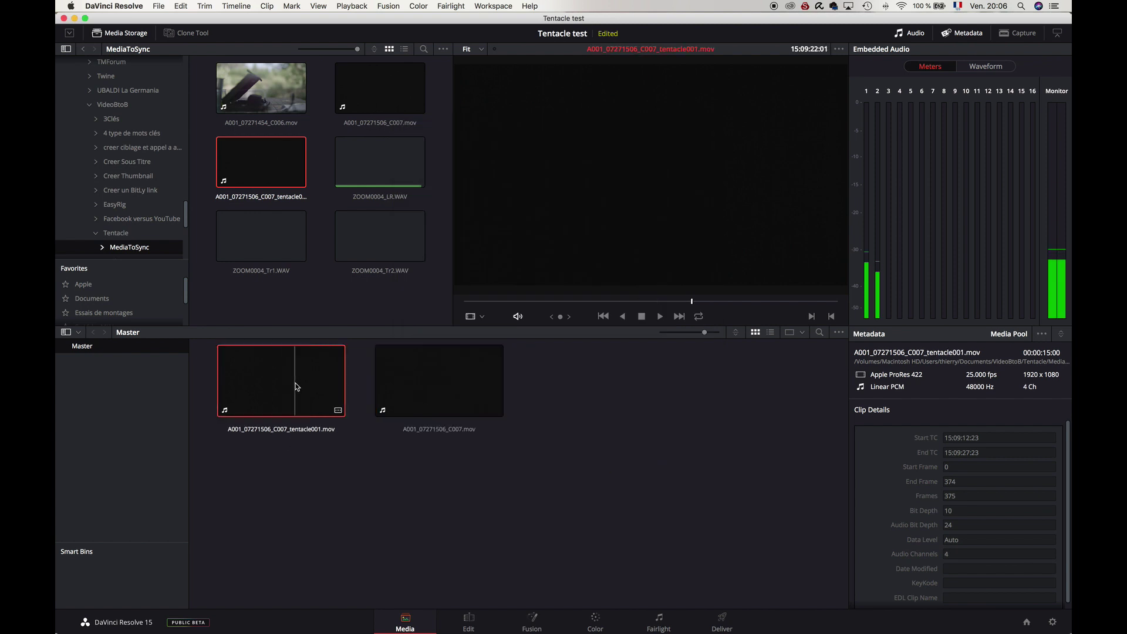
pyautogui.rightClick(295, 386)
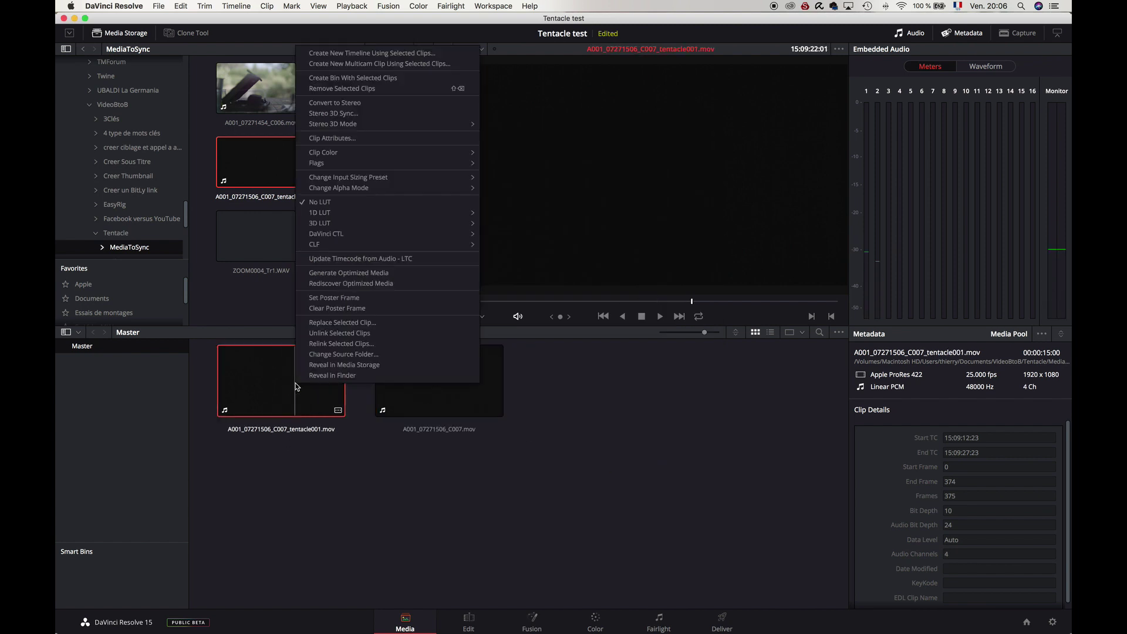
pyautogui.click(310, 140)
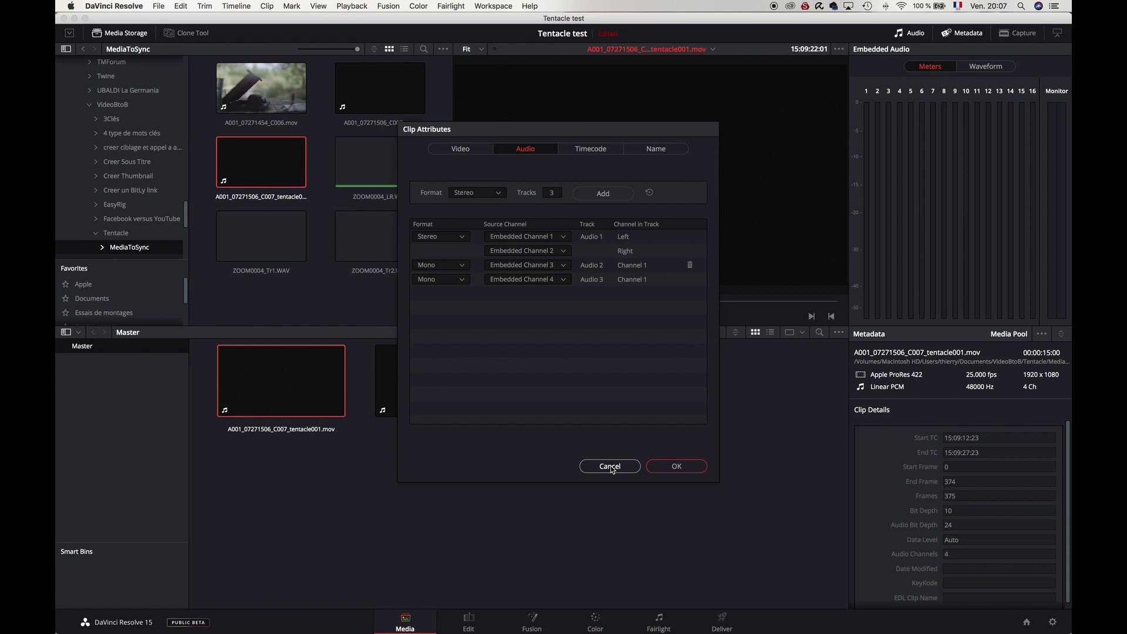
pyautogui.click(610, 466)
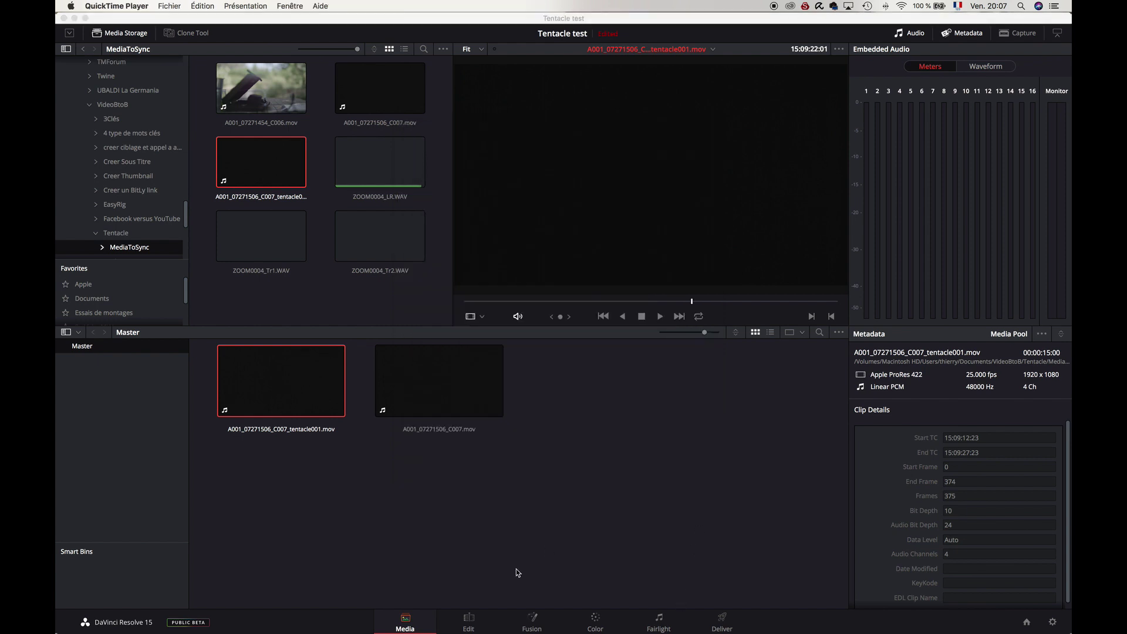
# Step: On the Edit page, enlarge the clip thumbnails and create a timeline from A001_07271506_C007_tentacle001.mov
pyautogui.click(470, 622)
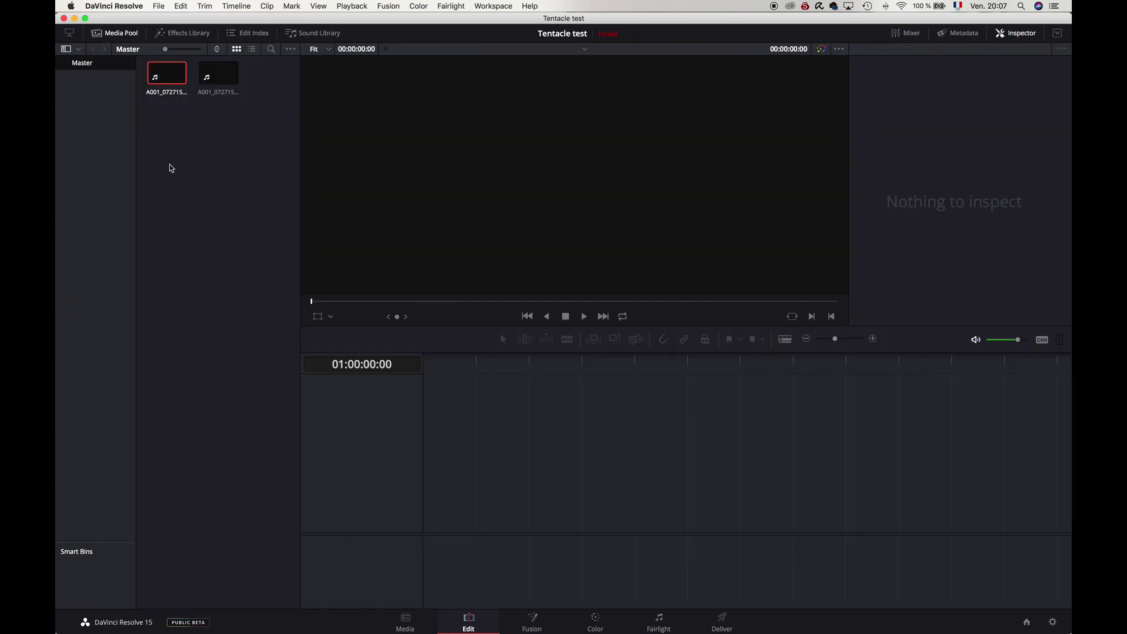
pyautogui.moveTo(166, 49); pyautogui.dragTo(196, 51)
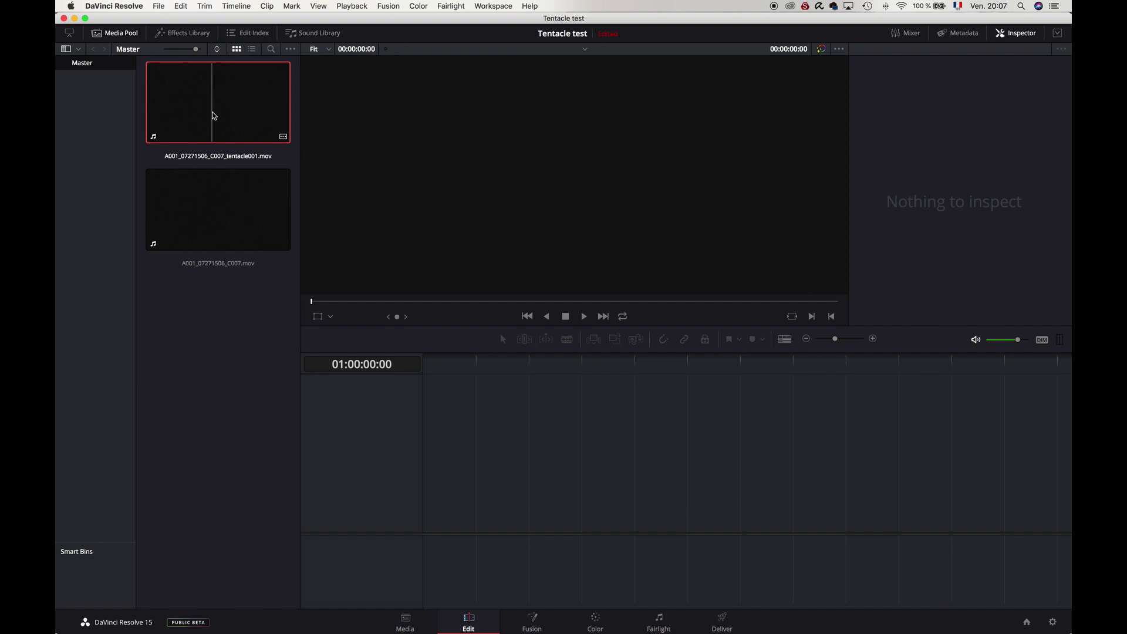
pyautogui.moveTo(274, 149); pyautogui.dragTo(428, 498)
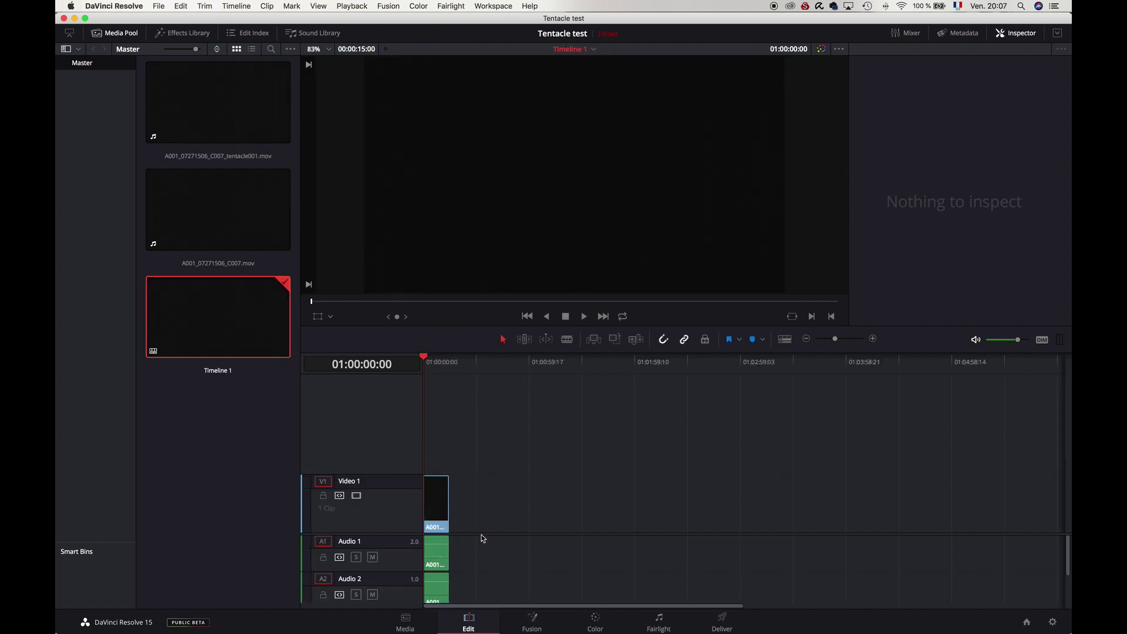
# Step: Expand the audio track area and trim the end of the clip with its linked audio to a timeline duration of 00:00:14:18
pyautogui.moveTo(476, 533); pyautogui.dragTo(481, 449)
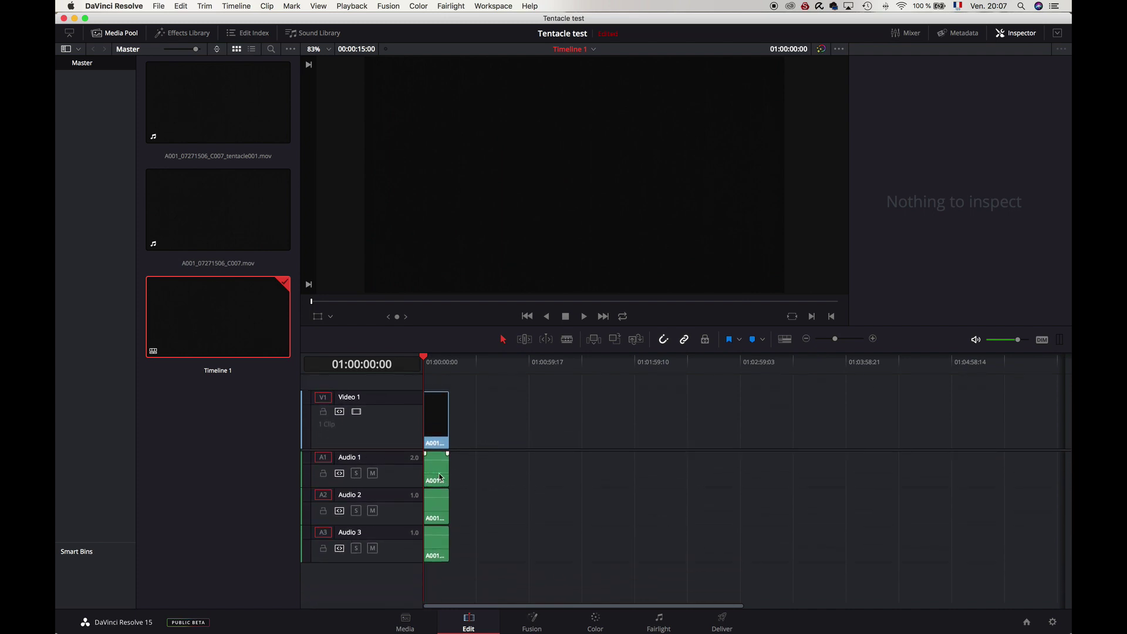
pyautogui.click(440, 476)
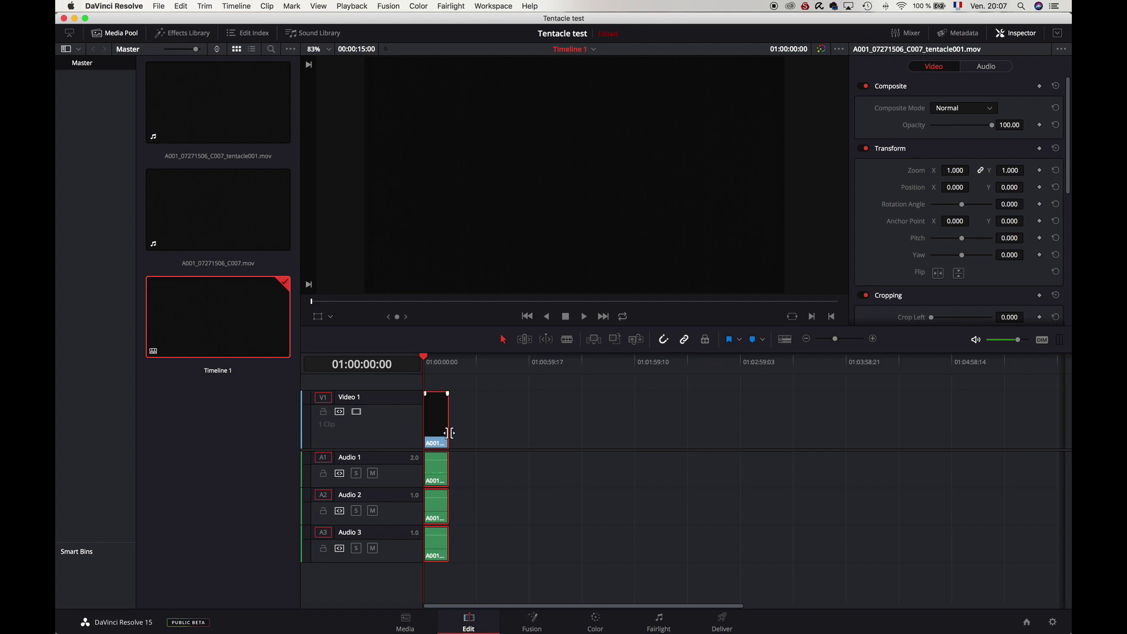
pyautogui.moveTo(448, 431); pyautogui.dragTo(446, 433)
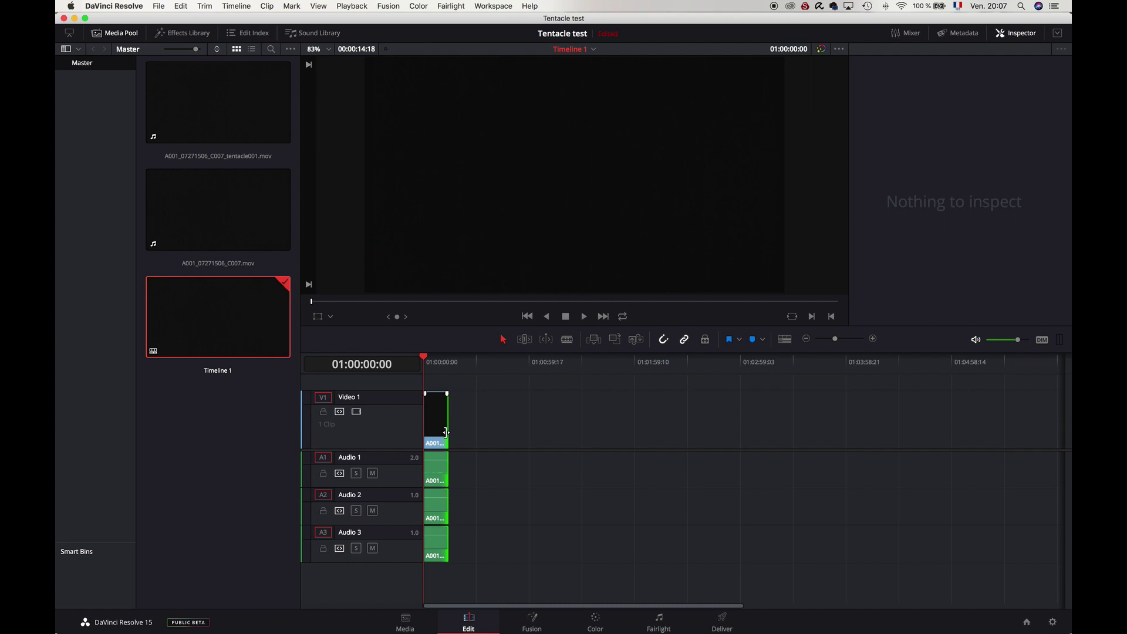